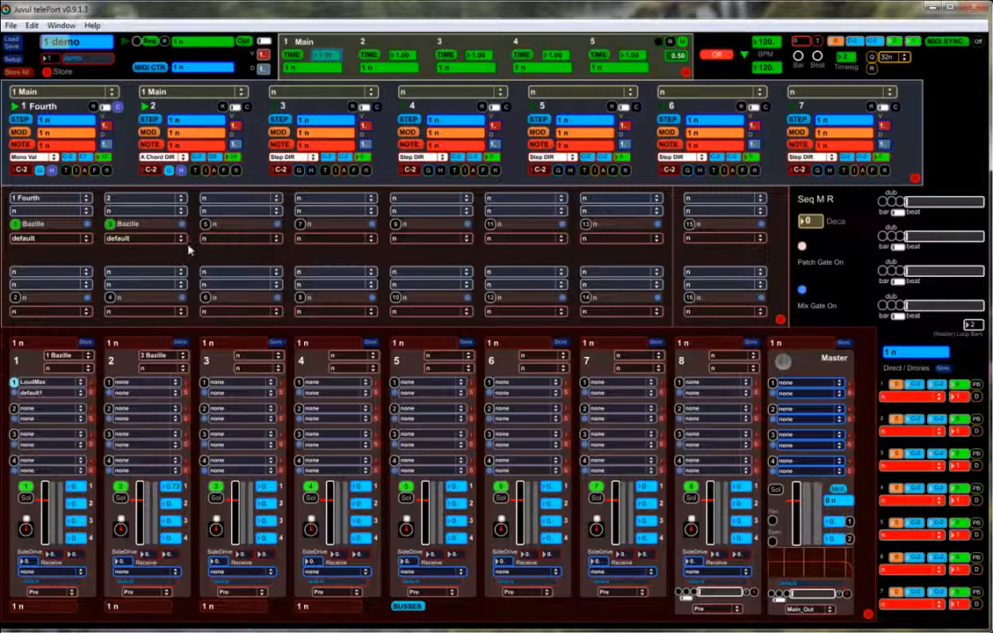
- Select sequencer 2 as the source of instrument slot 3 and name that sequencer Off
click(111, 198)
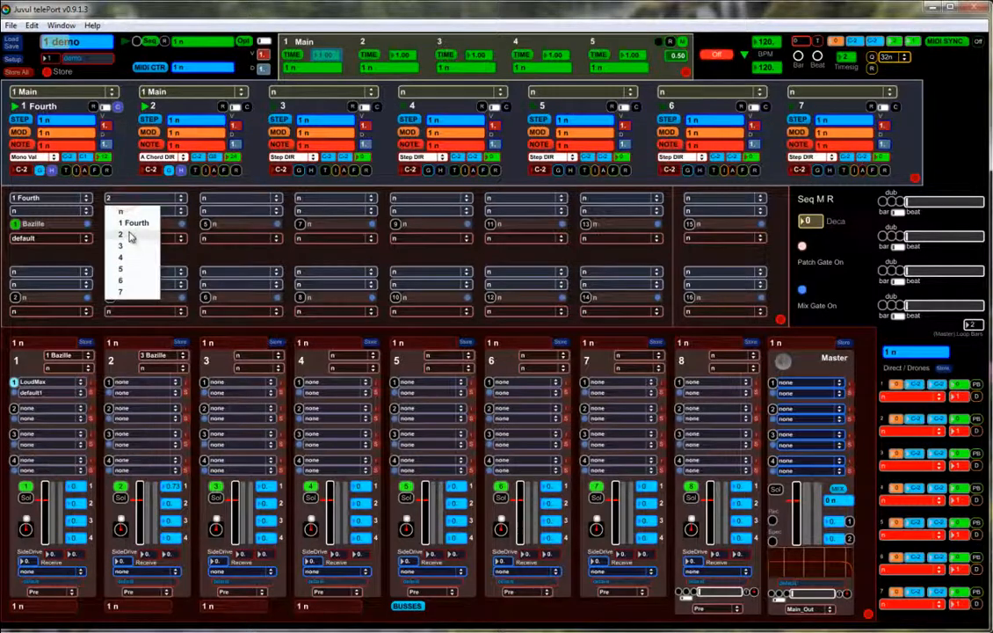
click(127, 235)
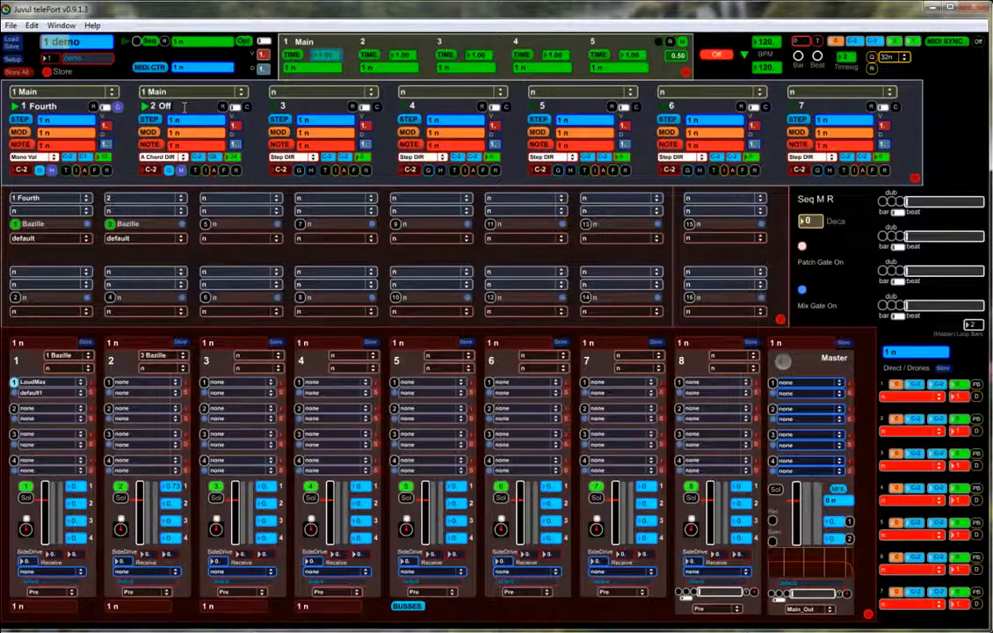
click(191, 226)
- Save the patch of the first Bazille instrument as Bassy and the patch of the second Bazille as Melo
click(35, 224)
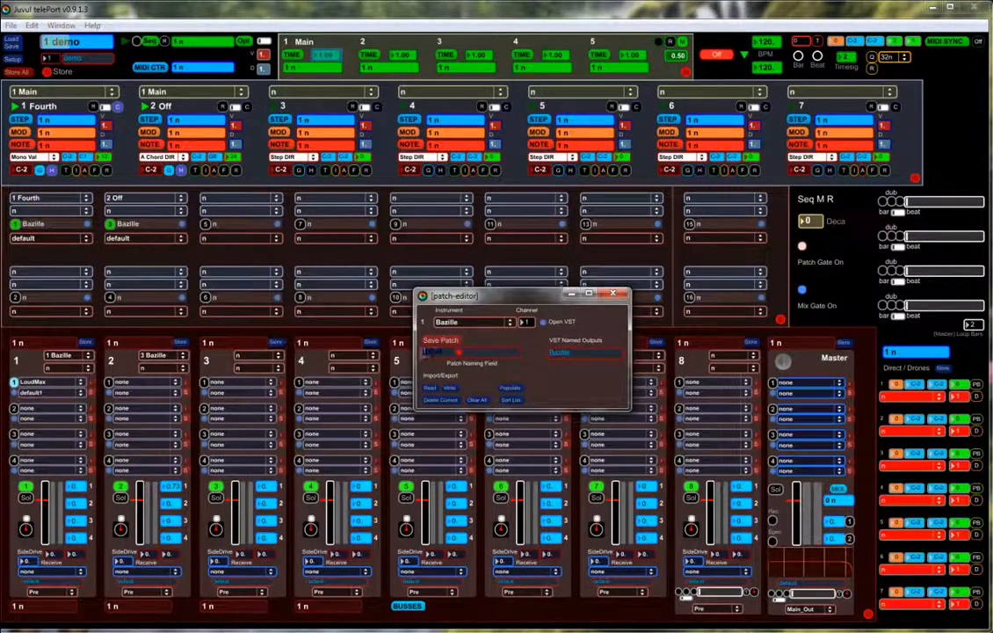
drag(426, 353, 396, 357)
text(Bass)
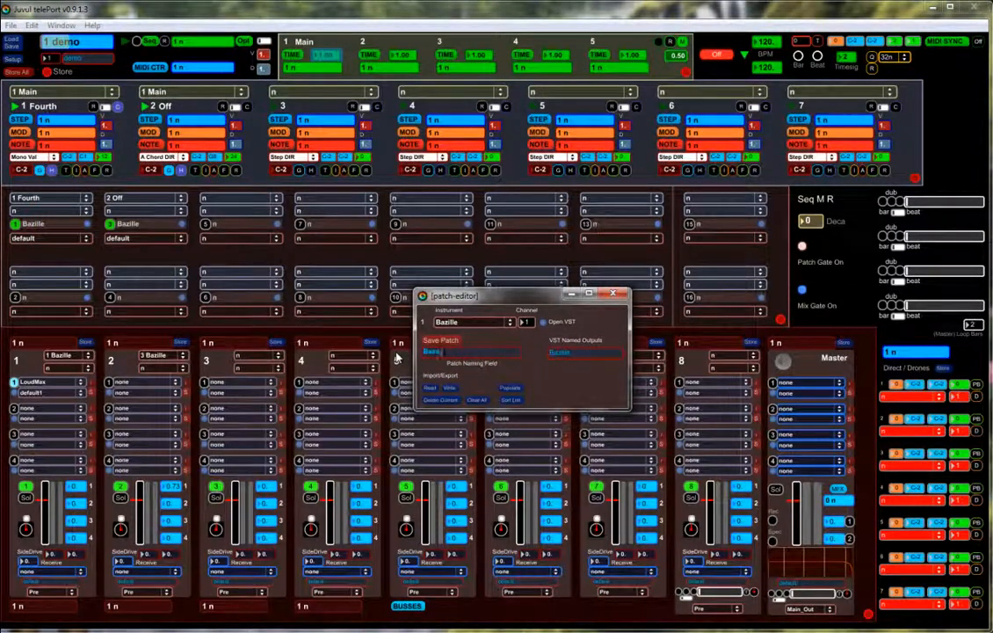
text(y)
click(435, 342)
click(614, 294)
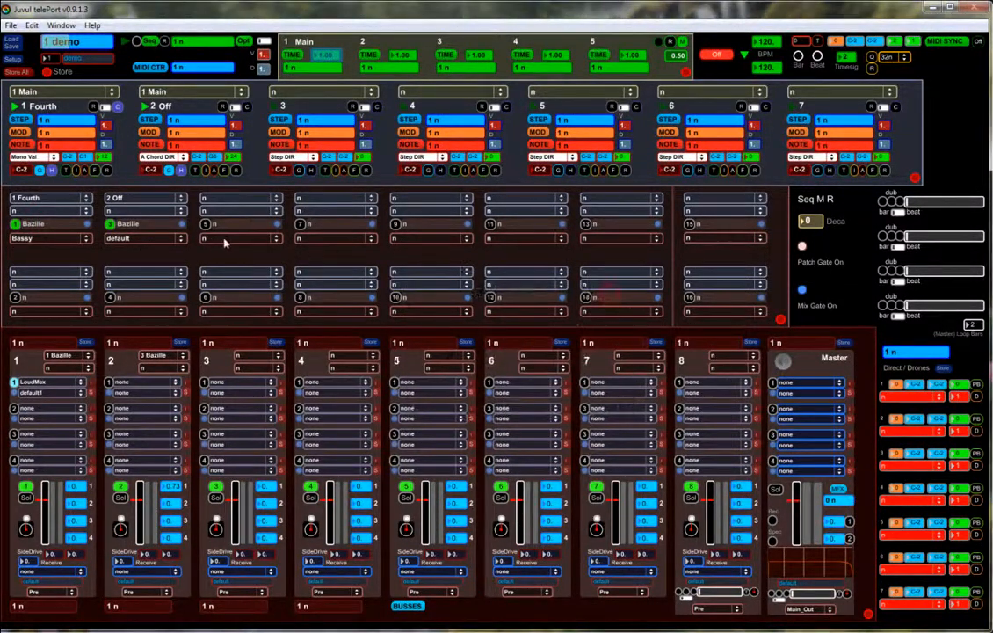
click(156, 227)
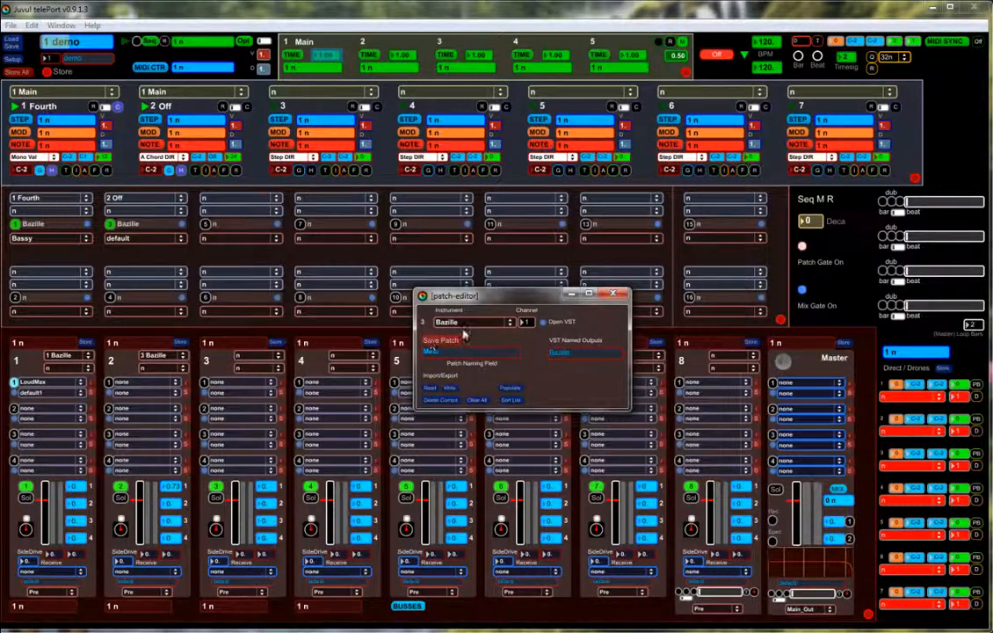
click(613, 293)
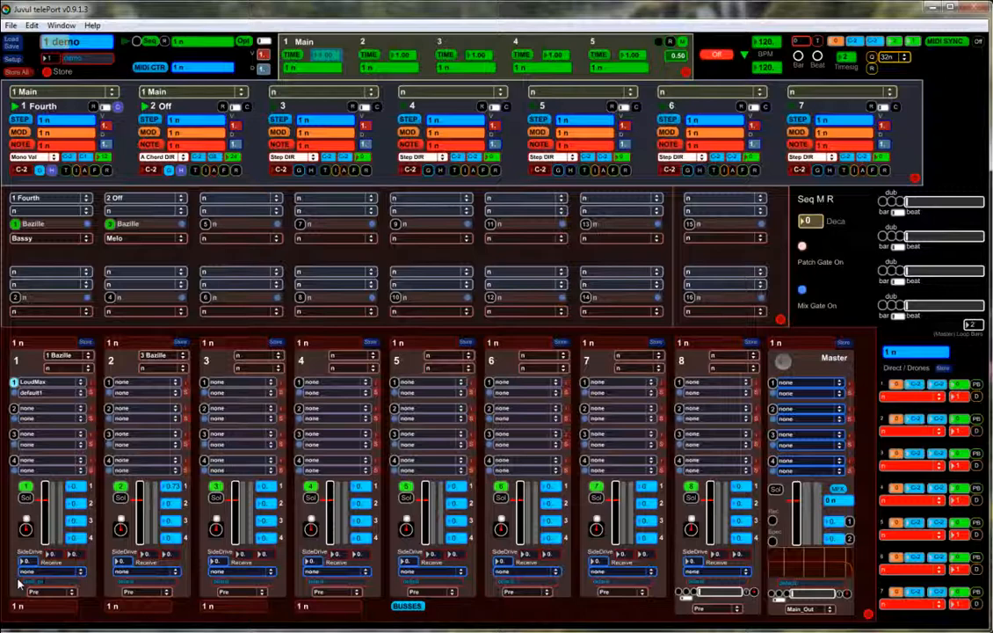
- Save the LoudMax effect preset on mixer channel 1 as Loud_pump
click(90, 393)
click(79, 392)
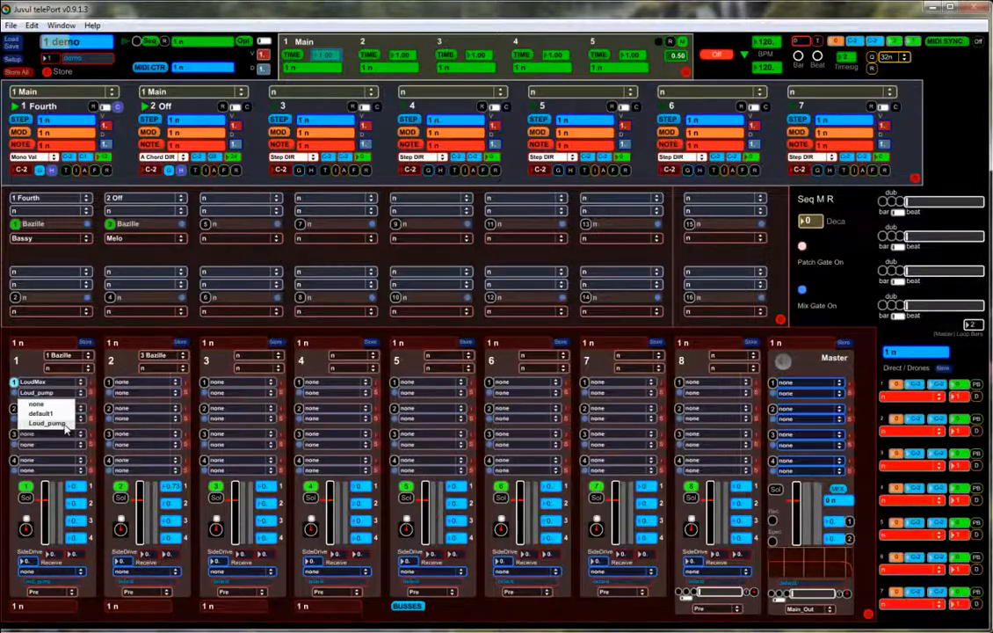
click(101, 381)
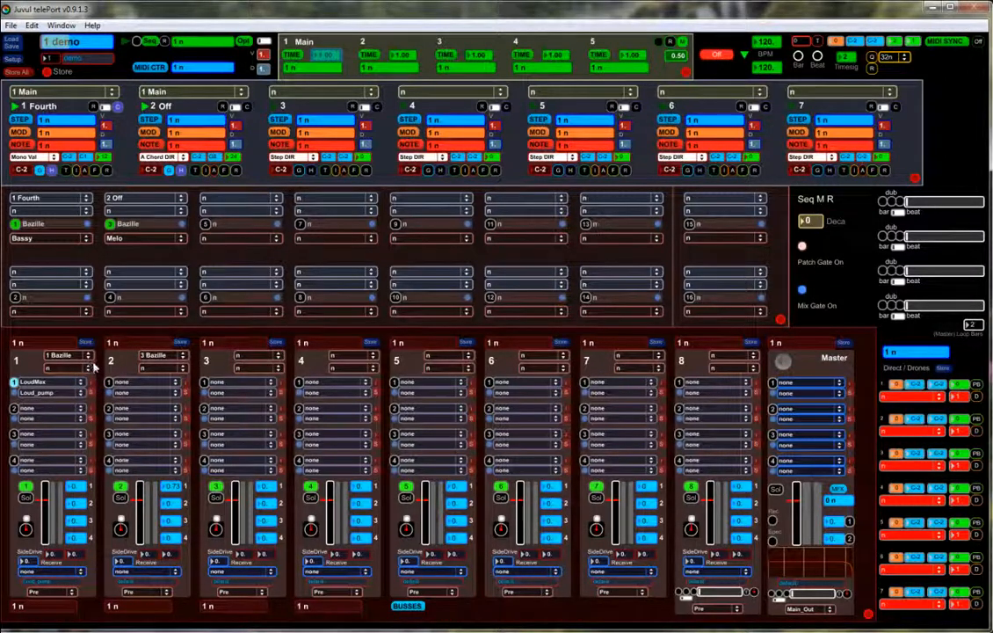
- Store the settings of mixer channel 1 in preset slot 1 under the name Bassy
click(85, 344)
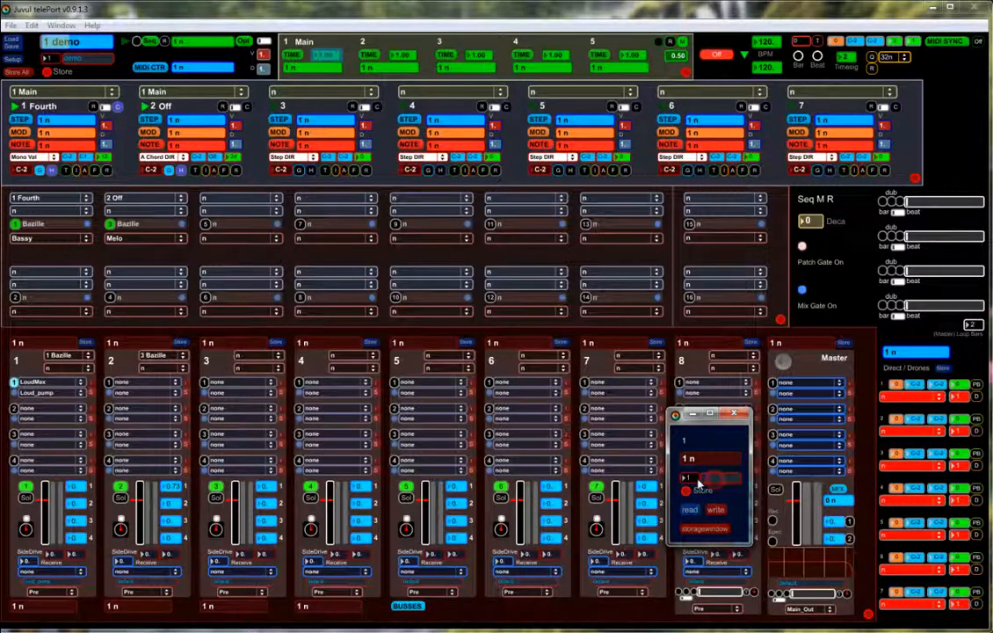
text(Bassy)
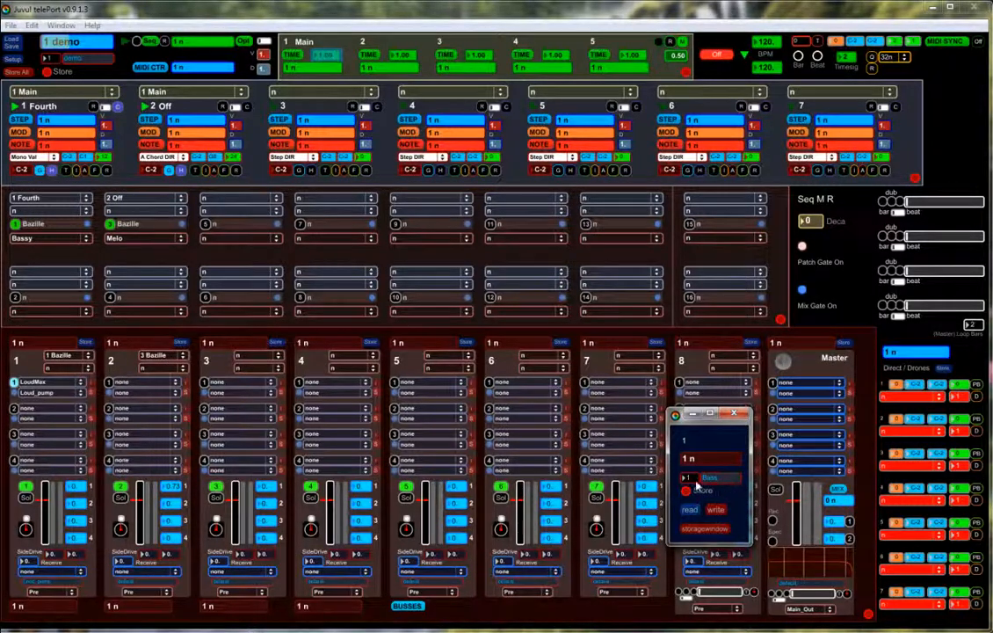
click(685, 492)
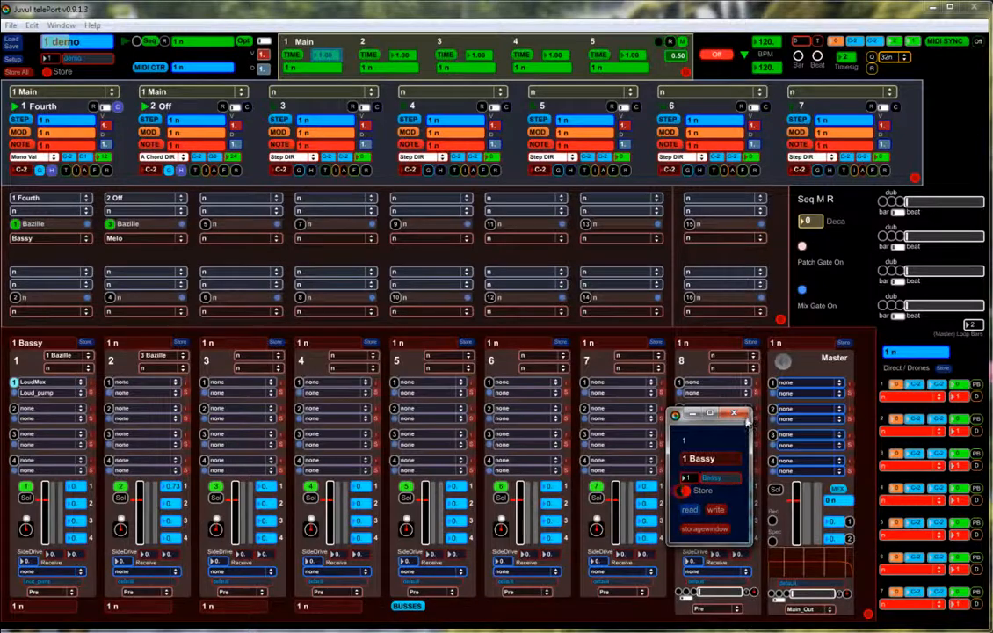
- Store the settings of mixer channel 2 in preset slot 1 under the name Melo
click(182, 344)
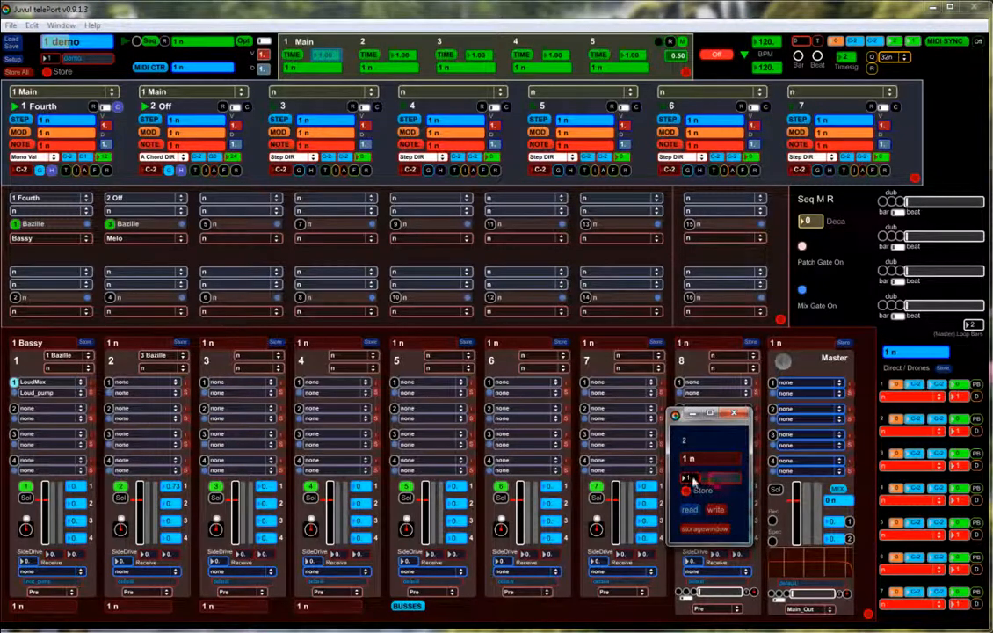
text(Melo)
click(686, 490)
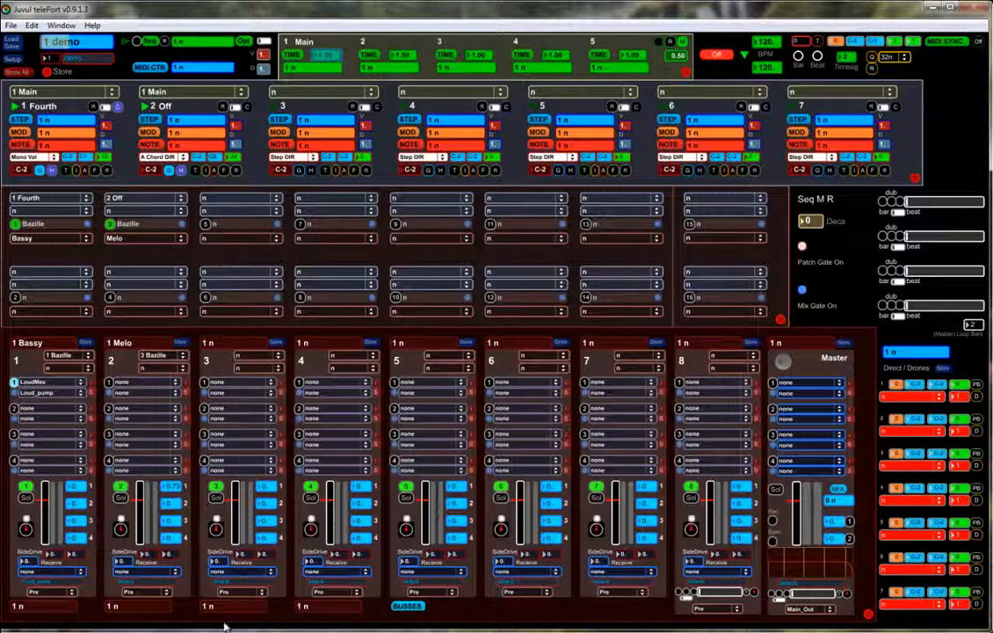
- Open the busses and save the NastyDLA effect preset on bus B_1 as N-Delay
click(34, 607)
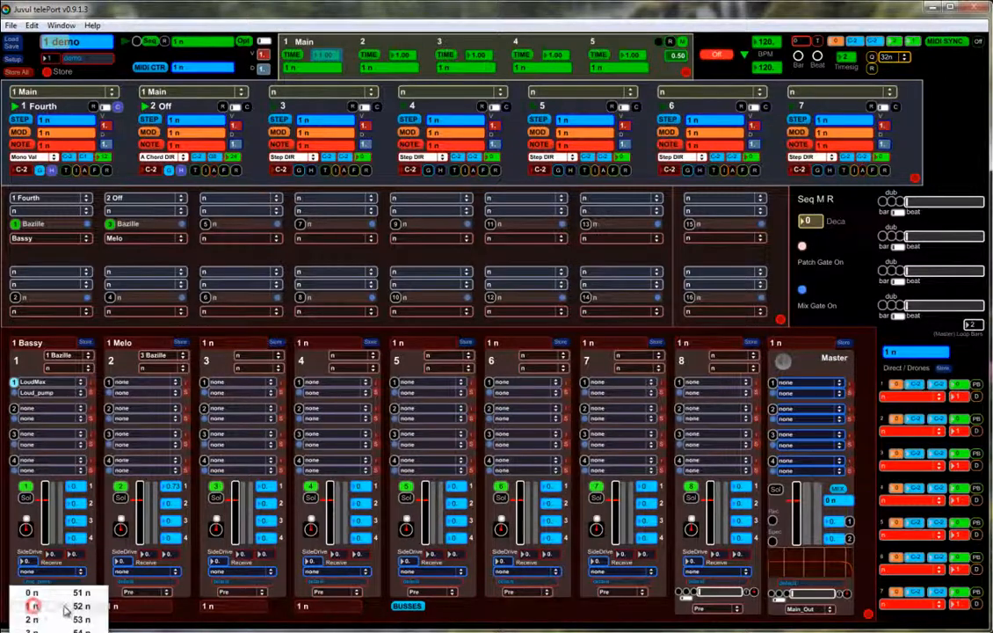
click(130, 617)
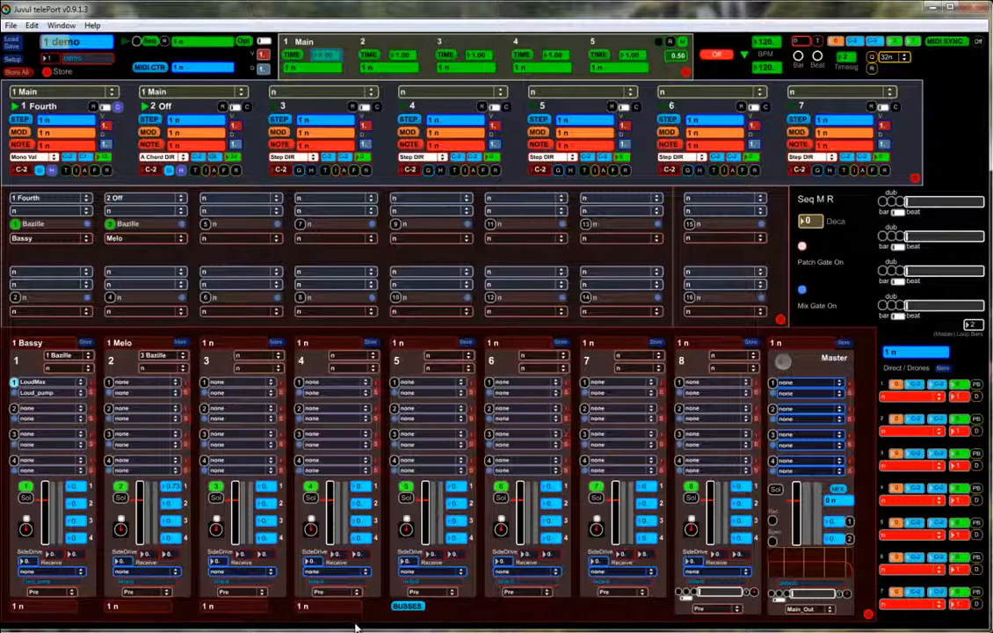
click(407, 606)
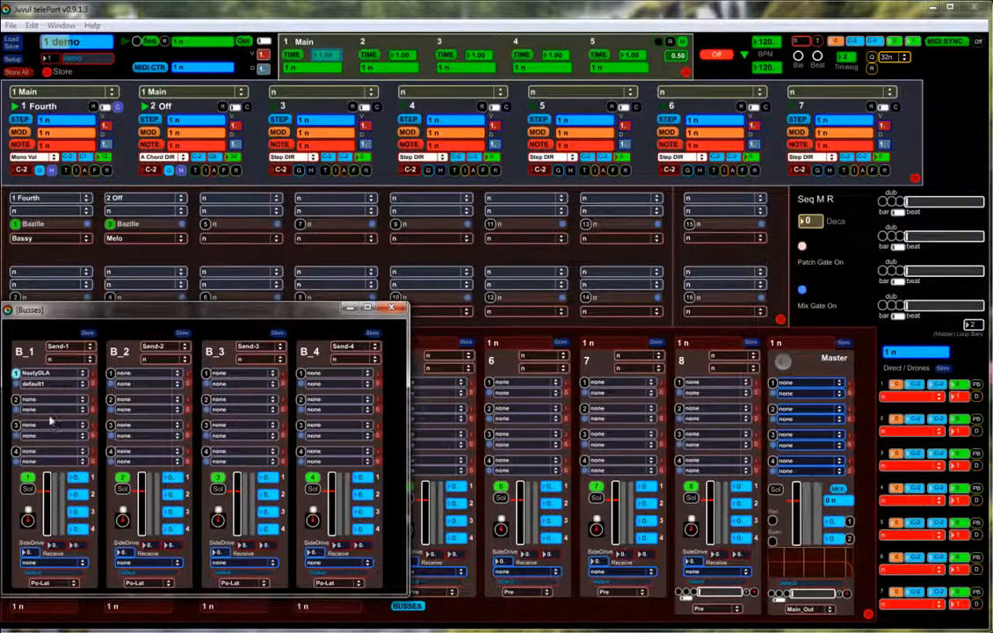
click(52, 572)
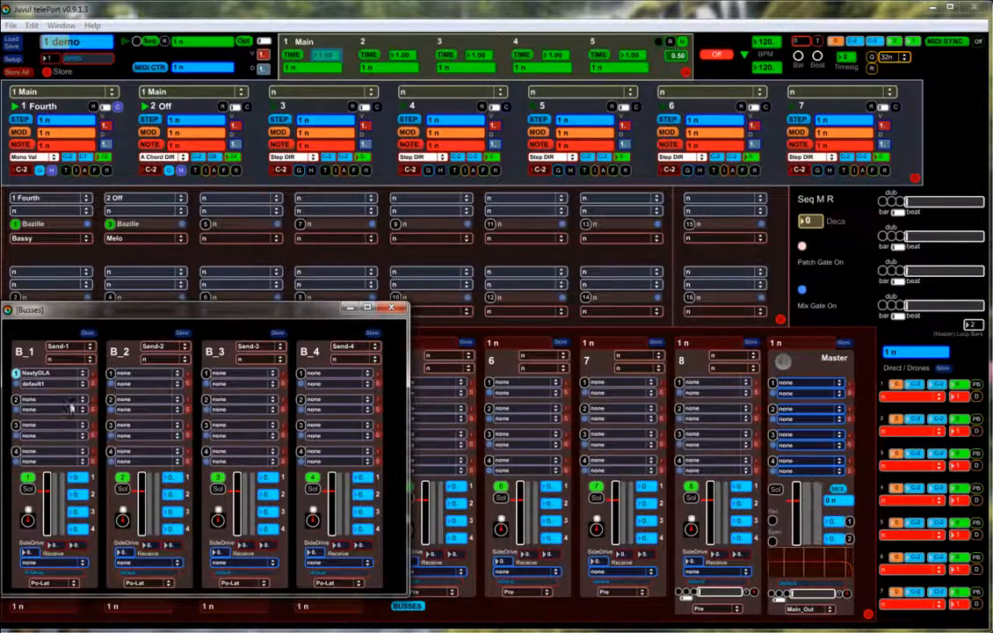
click(93, 384)
- Store the settings of bus B_1 in preset slot 1 as Delay and close the busses window
click(88, 334)
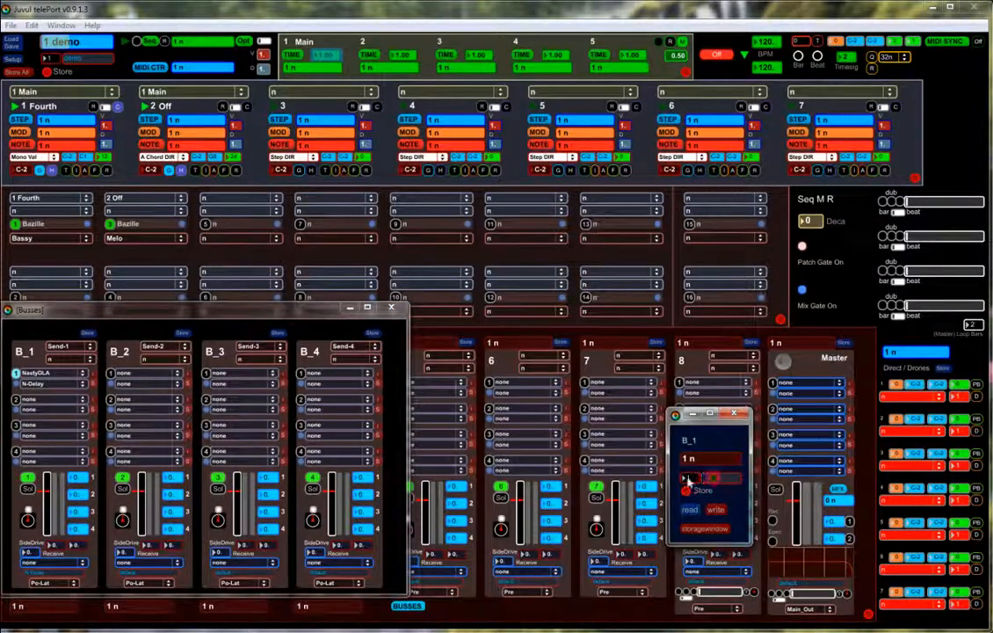
click(688, 491)
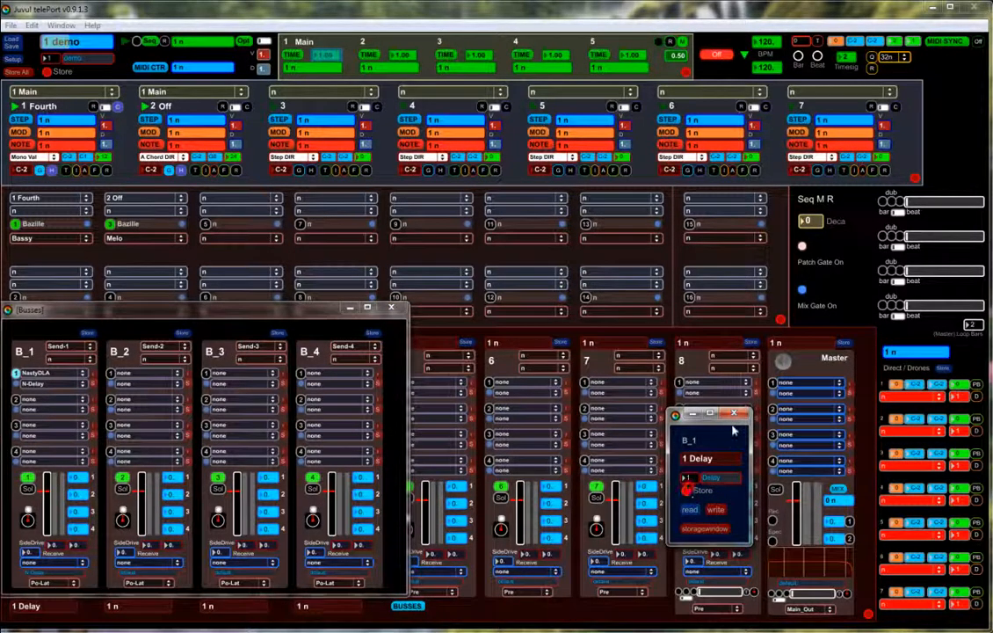
click(734, 413)
click(391, 307)
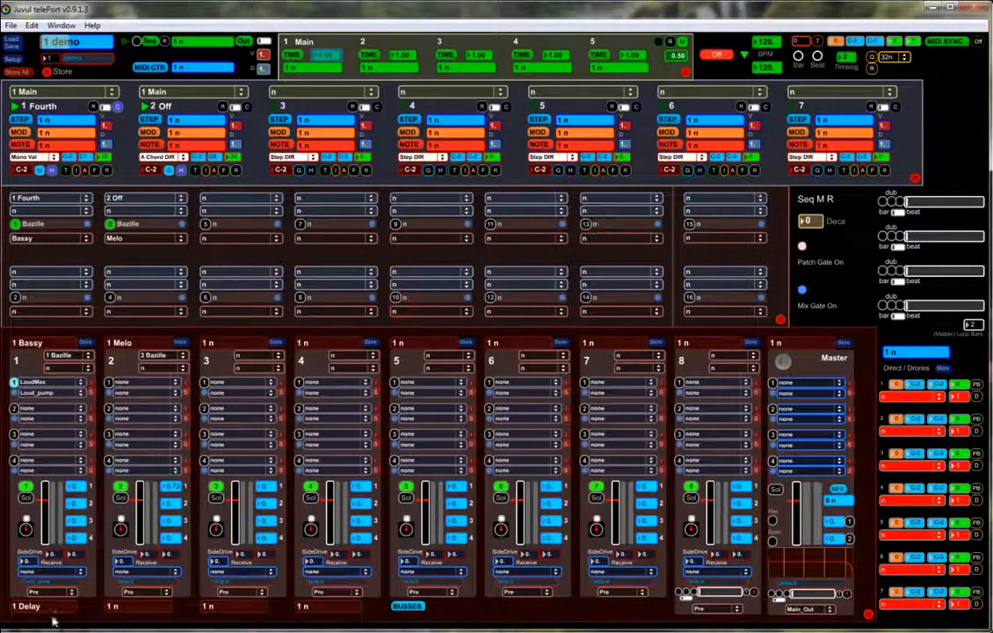
click(44, 607)
click(44, 606)
click(154, 157)
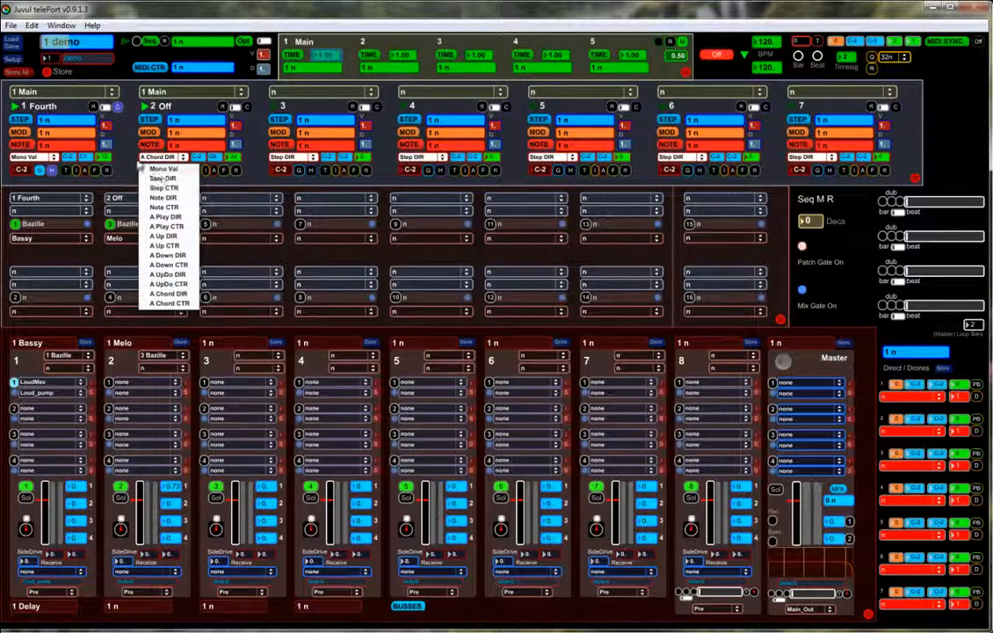
click(132, 159)
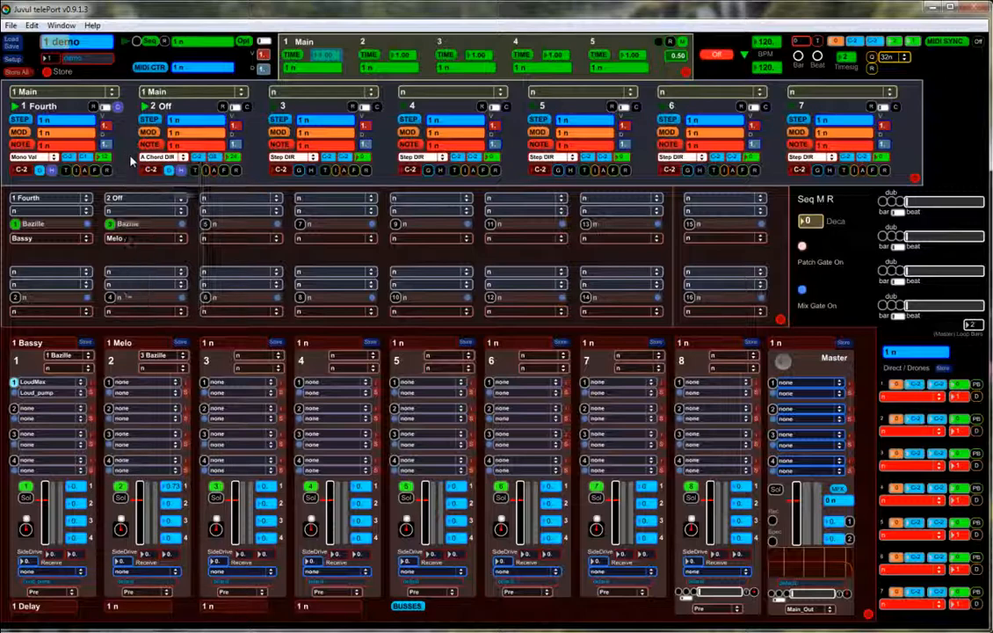
click(182, 159)
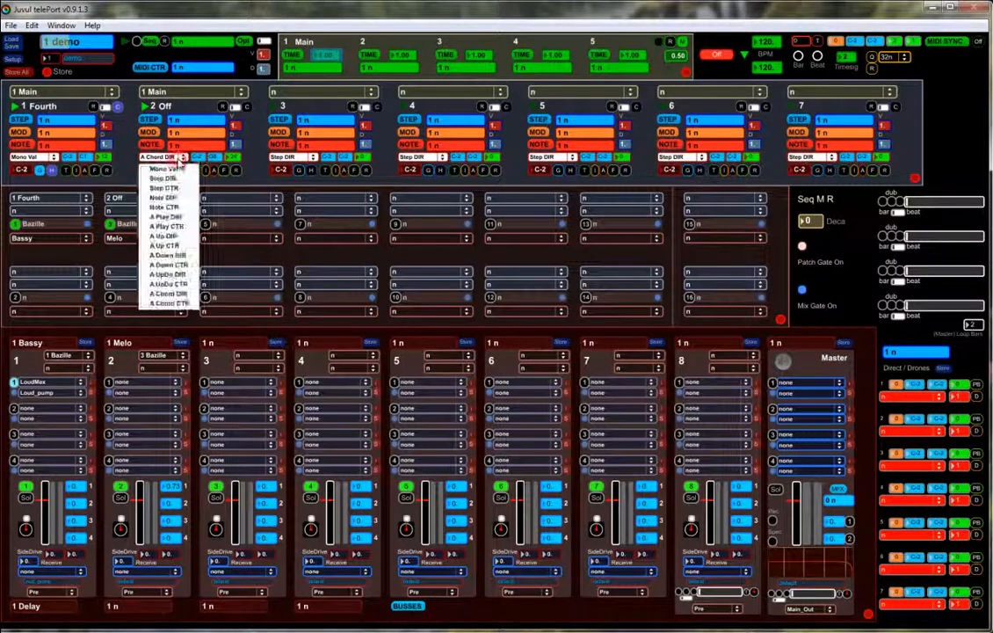
click(212, 155)
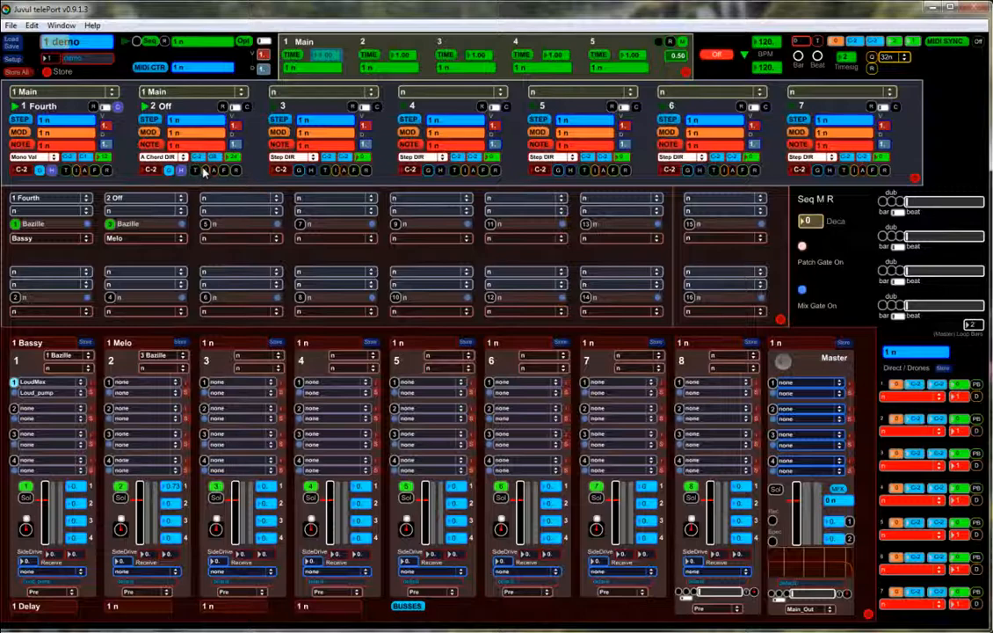
- In sequencer 2's note editor, turn off Grab and Hold and store the A Chord DIR setup as note preset 1, Arp
click(151, 149)
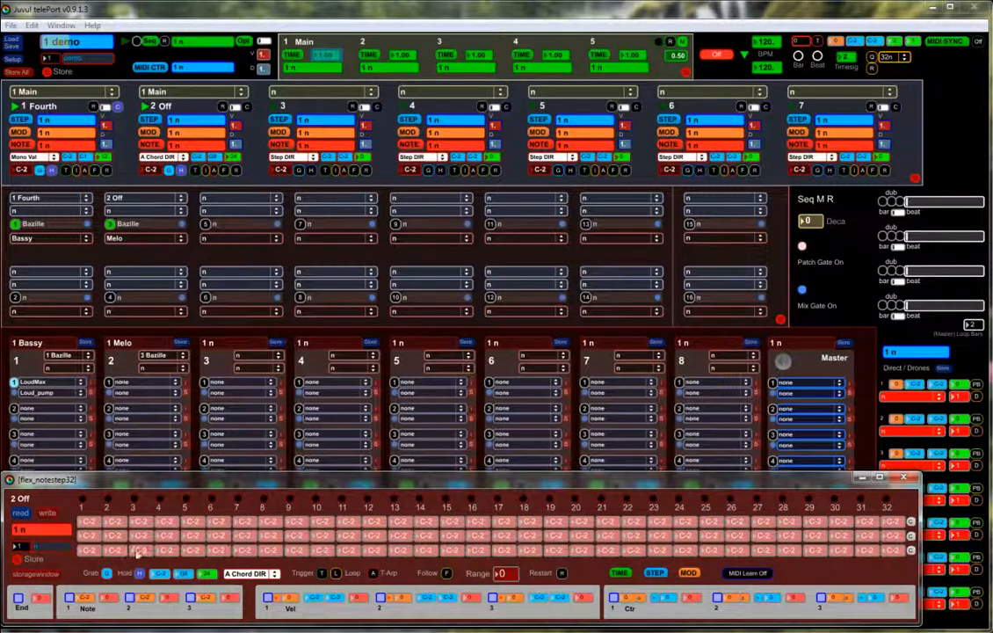
click(249, 573)
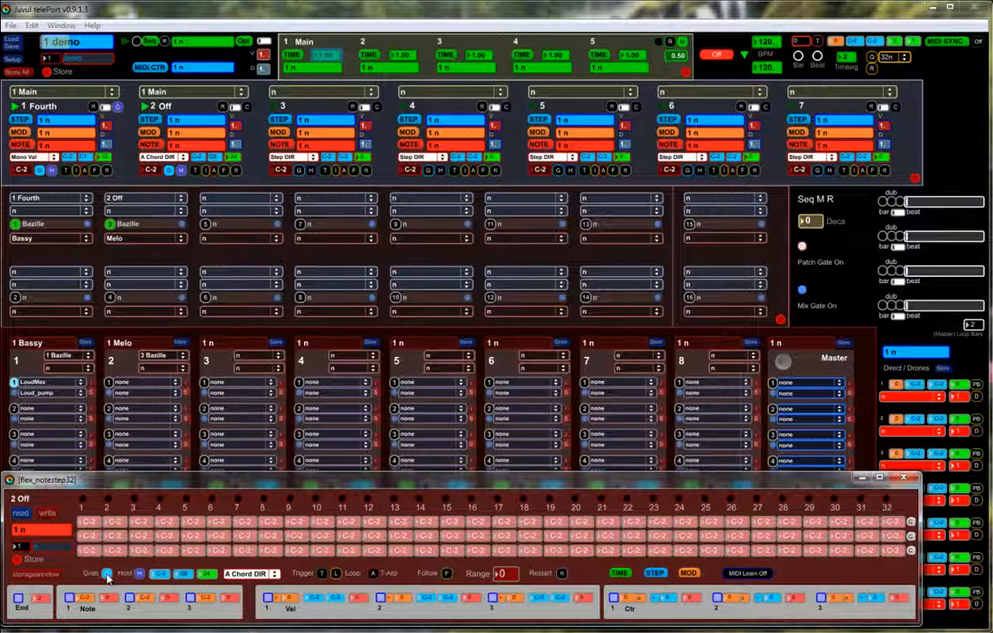
click(140, 573)
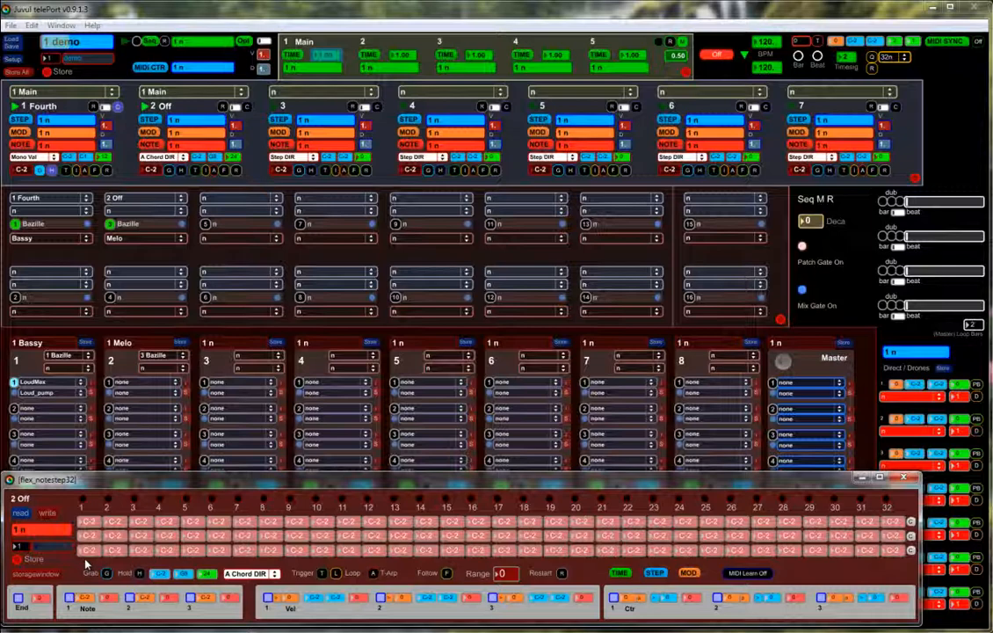
click(17, 559)
- Store a Mono Val setup with Grab and Hold on as note preset 2, monohold, and close the note editor
click(250, 573)
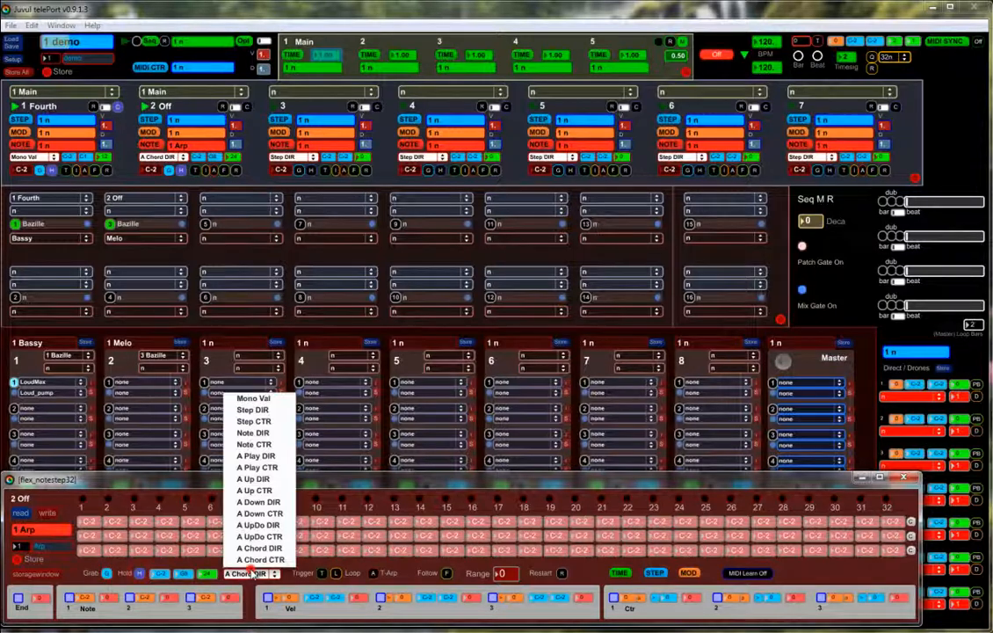
click(252, 398)
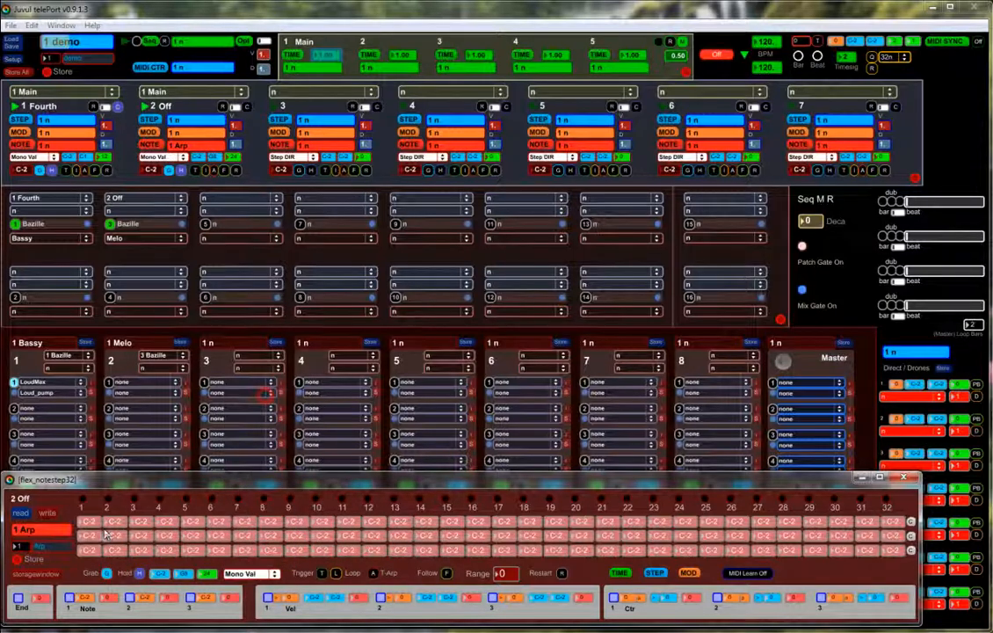
drag(27, 547, 26, 544)
click(18, 559)
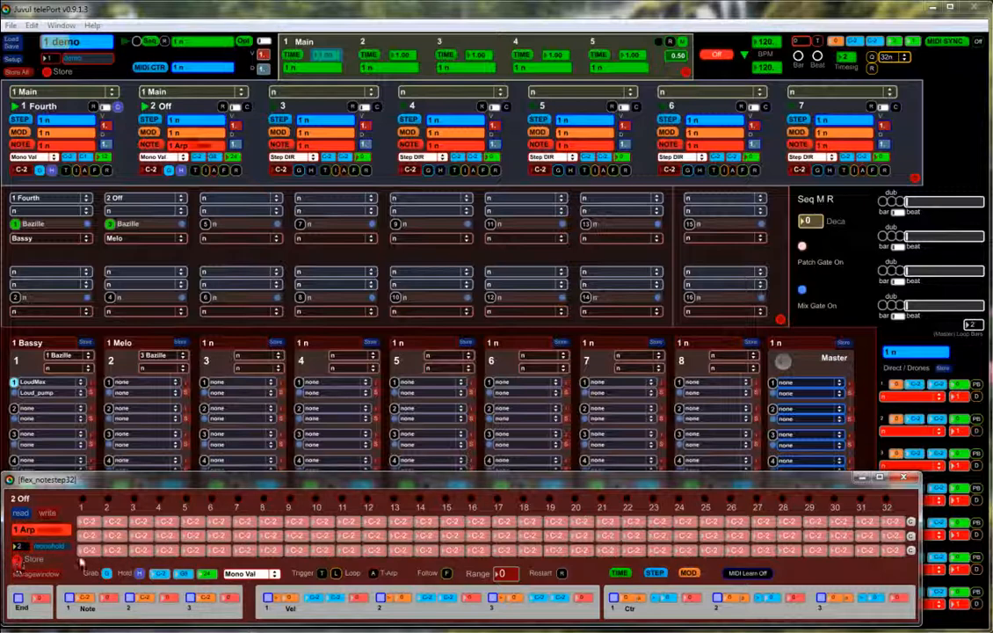
click(905, 478)
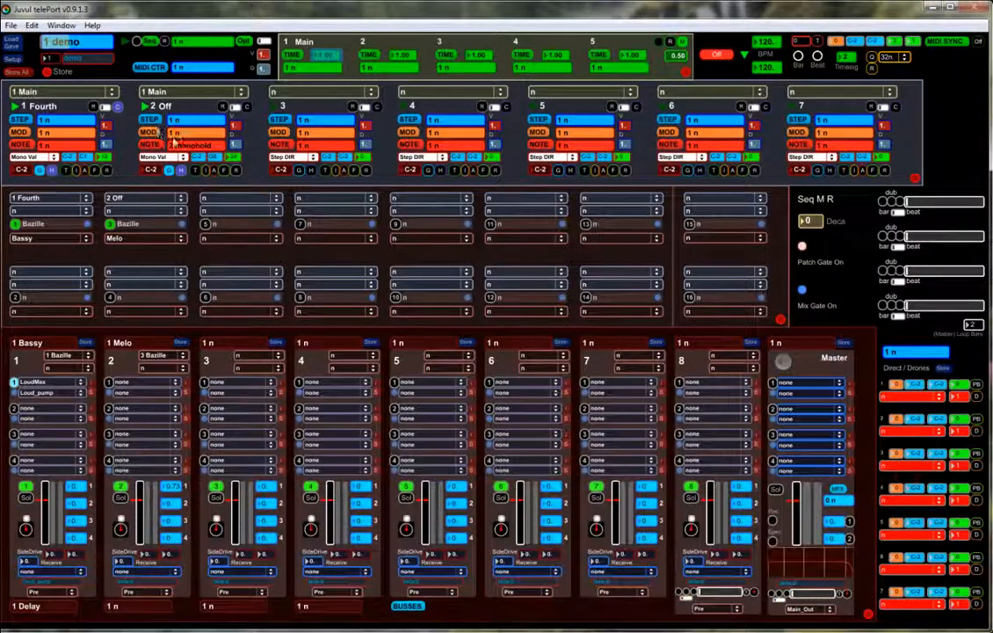
- Switch sequencer 2 between the Arp and monohold note presets, ending on Arp
click(160, 107)
click(195, 133)
click(194, 145)
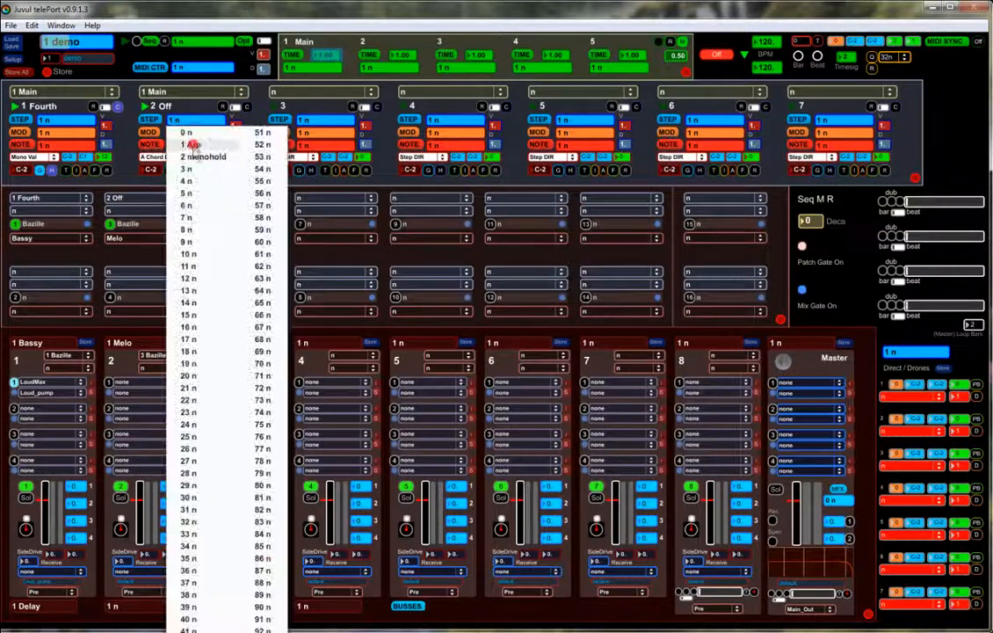
click(195, 156)
click(193, 145)
click(192, 133)
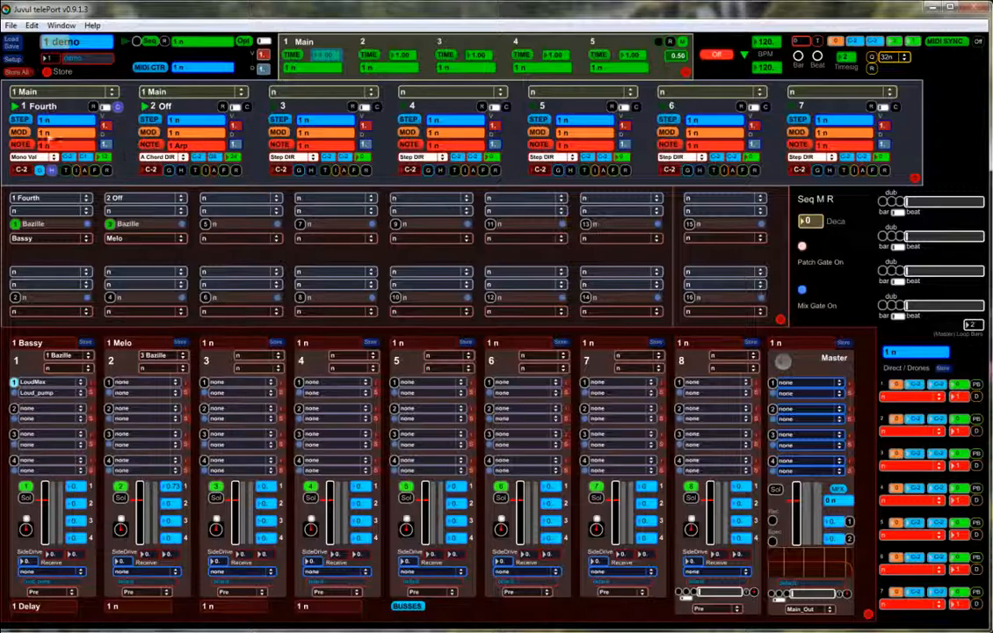
- Store sequencer 1's step settings in preset slot 1 as OneHit and close the step editor
click(21, 120)
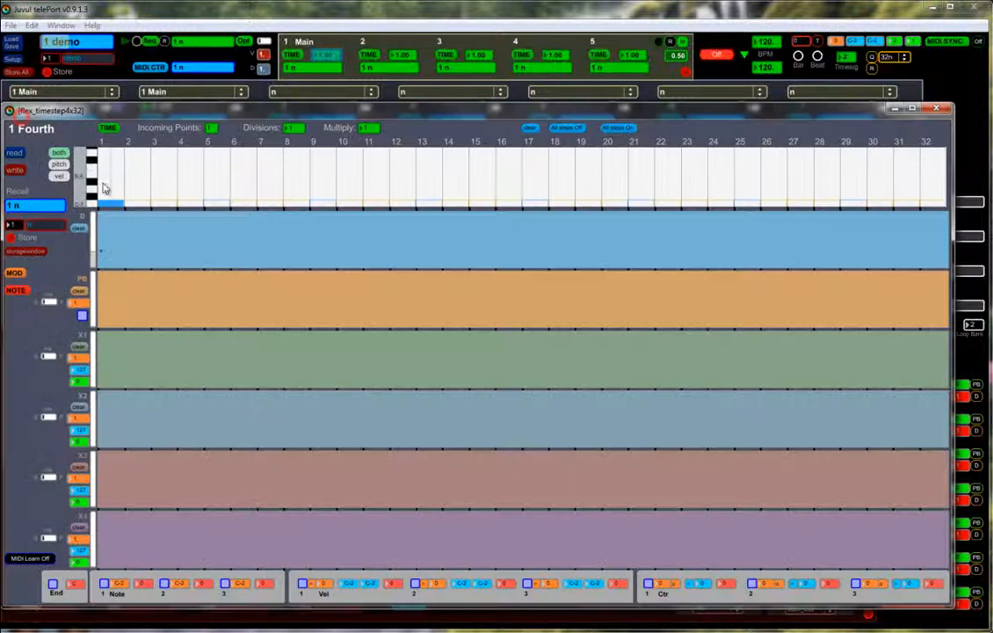
click(44, 224)
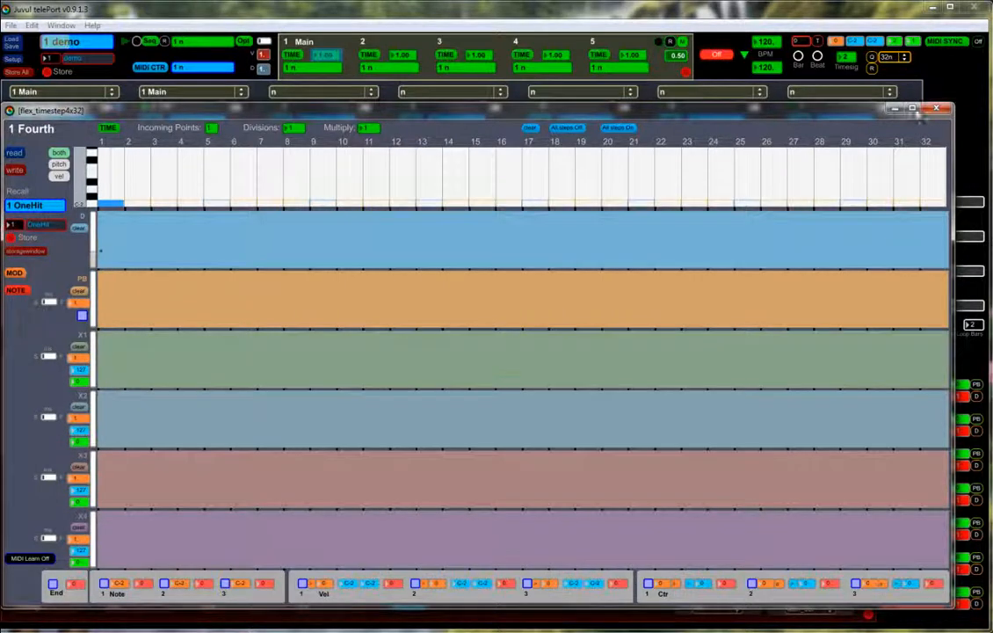
click(935, 109)
- Store sequencer 2's step settings in preset slot 1 as OneHit and close its step editor
click(151, 116)
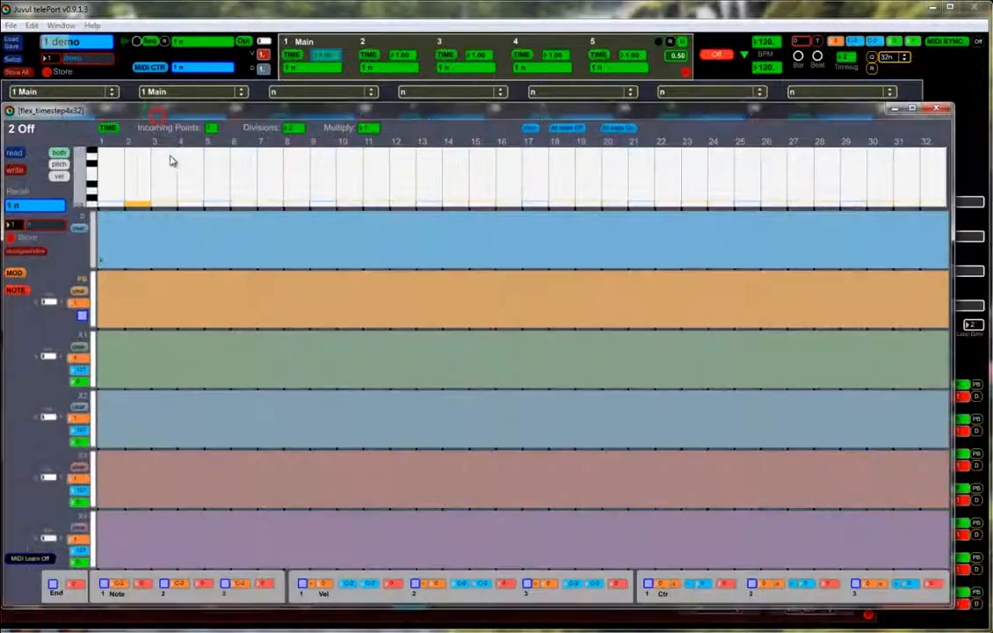
click(47, 226)
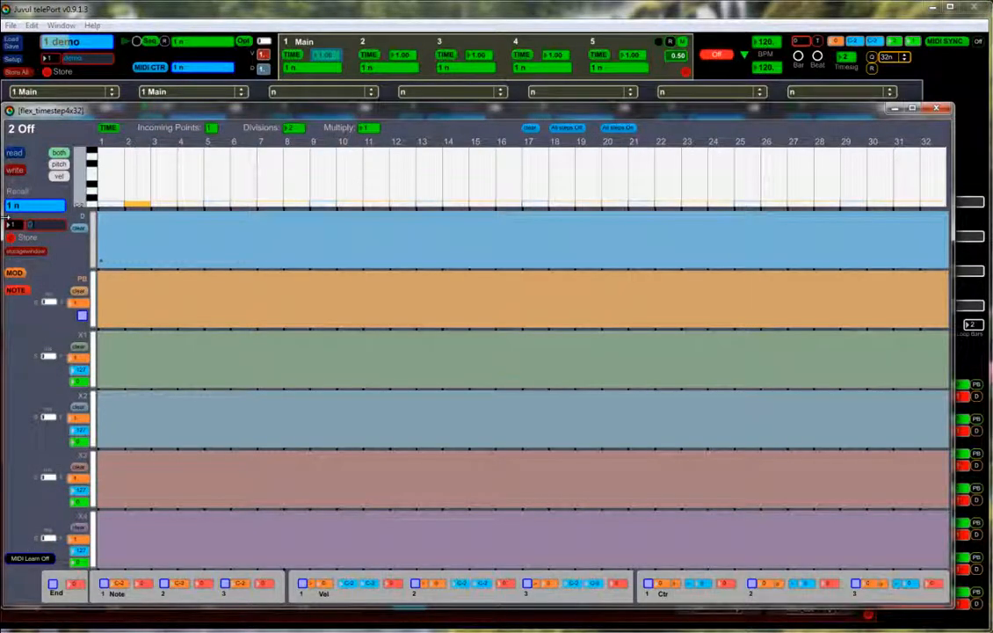
click(13, 237)
click(935, 109)
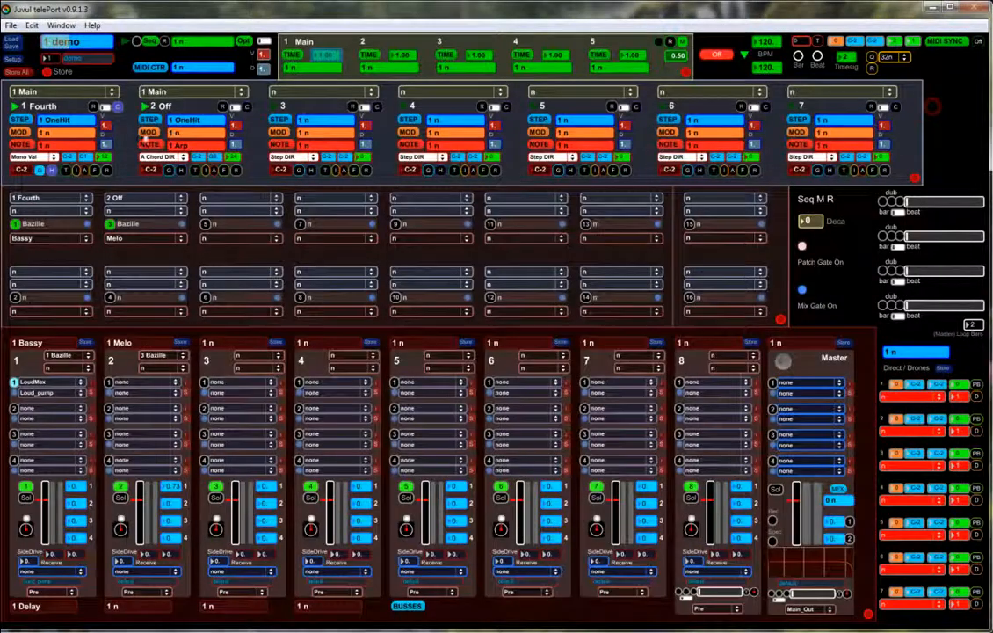
- Store sequencer 1's Mono Val note setup in preset slot 1 as monohold and close the note editor
click(20, 144)
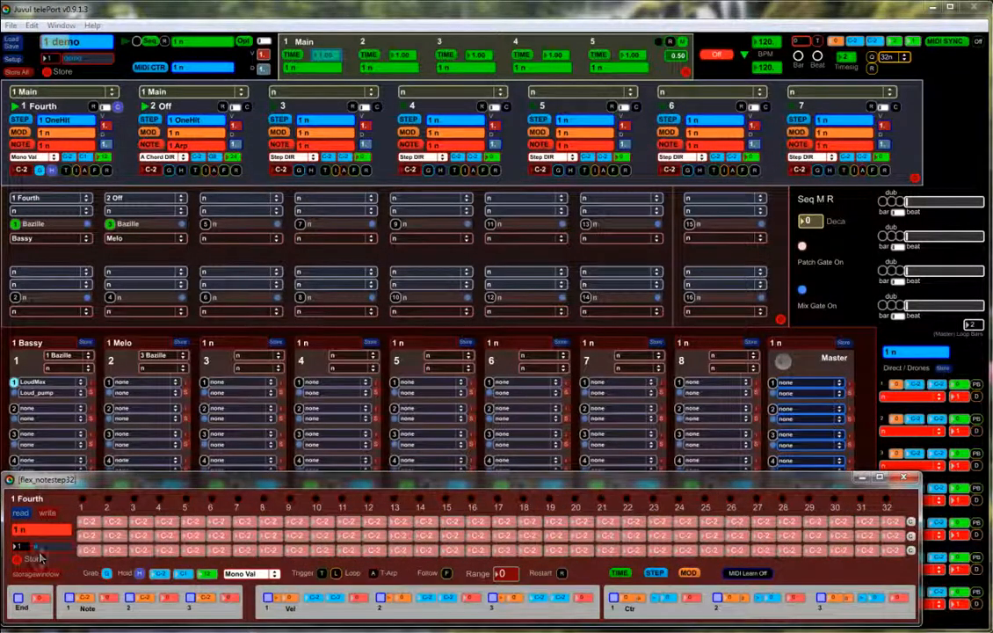
text(monohold)
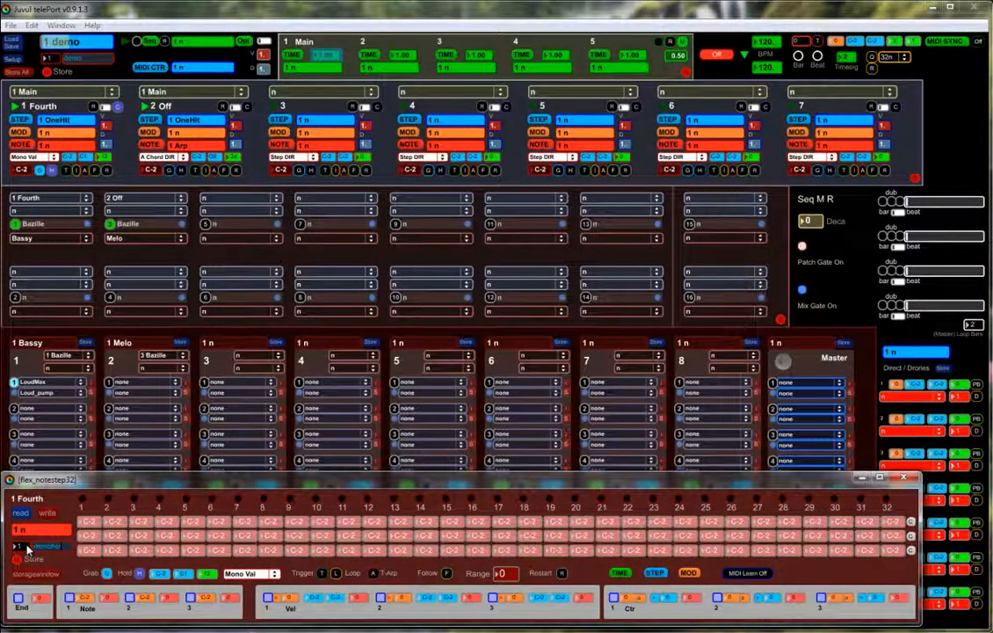
click(17, 559)
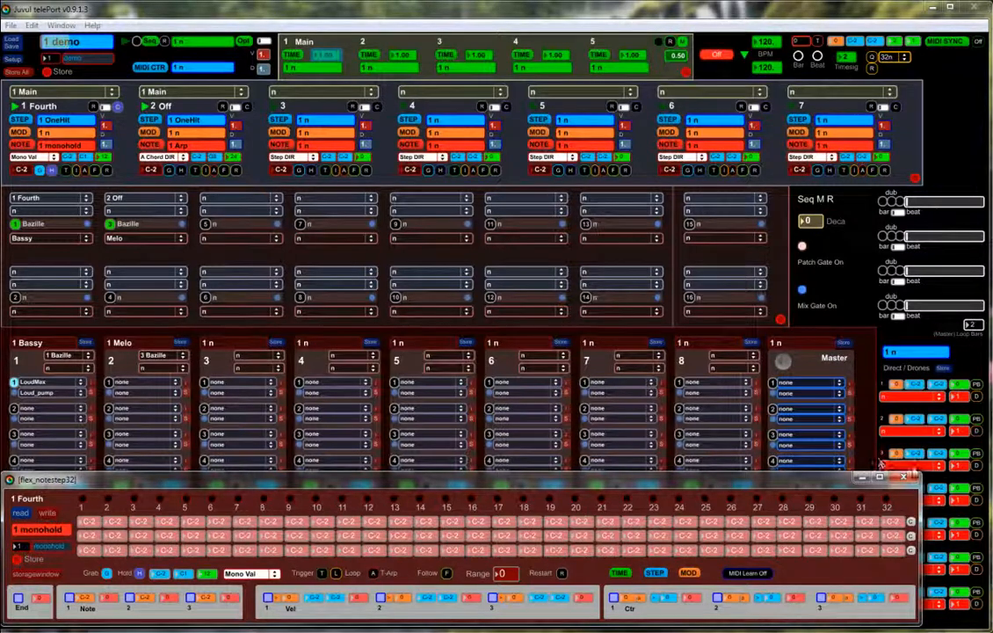
click(903, 477)
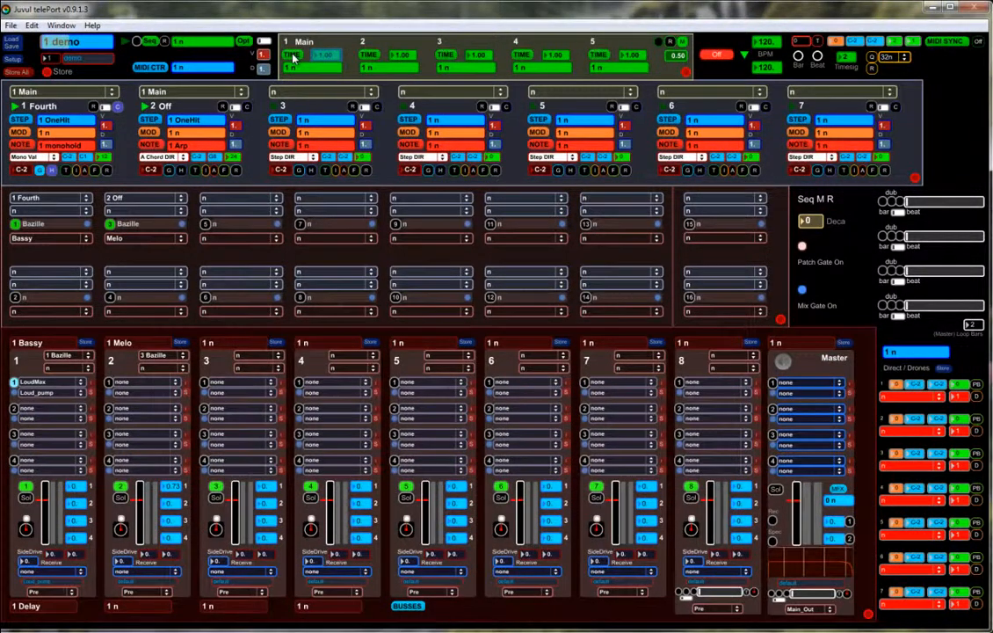
- Store the time settings of the Main route in preset slot 1 as OneQuarter and close the time editor
click(263, 55)
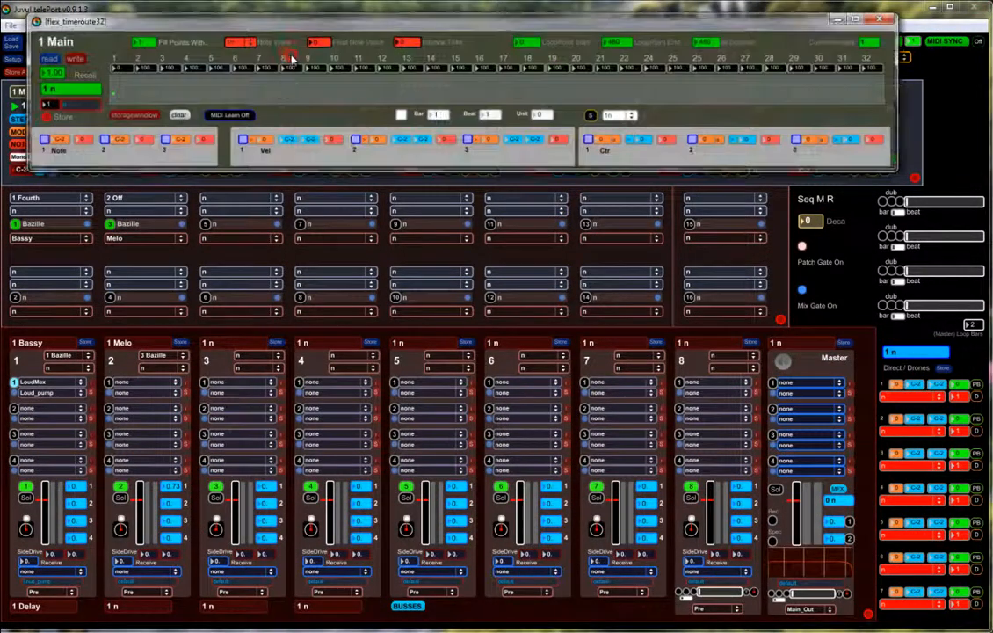
click(51, 105)
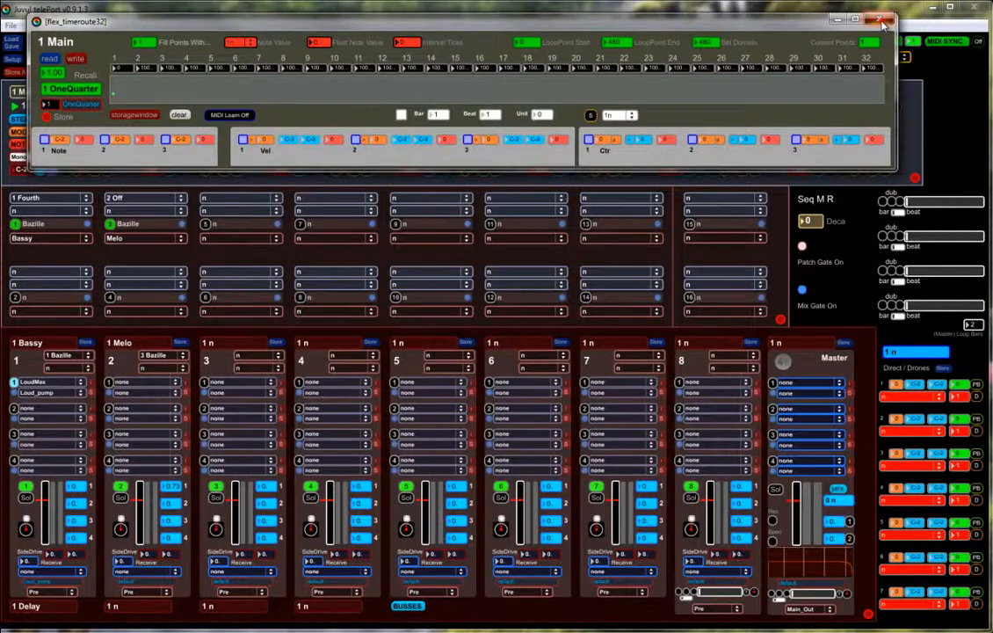
click(879, 19)
- Store the MIDI controller assignments in preset slot 1 as Synth-Ctr and close the assignments window
click(149, 68)
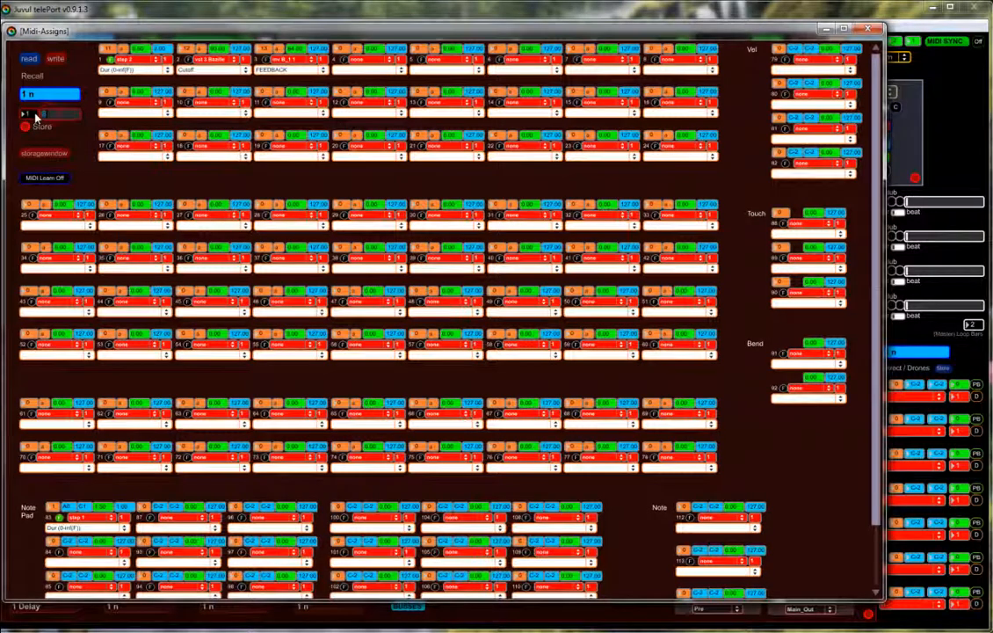
text(Synth-Ctr)
click(27, 127)
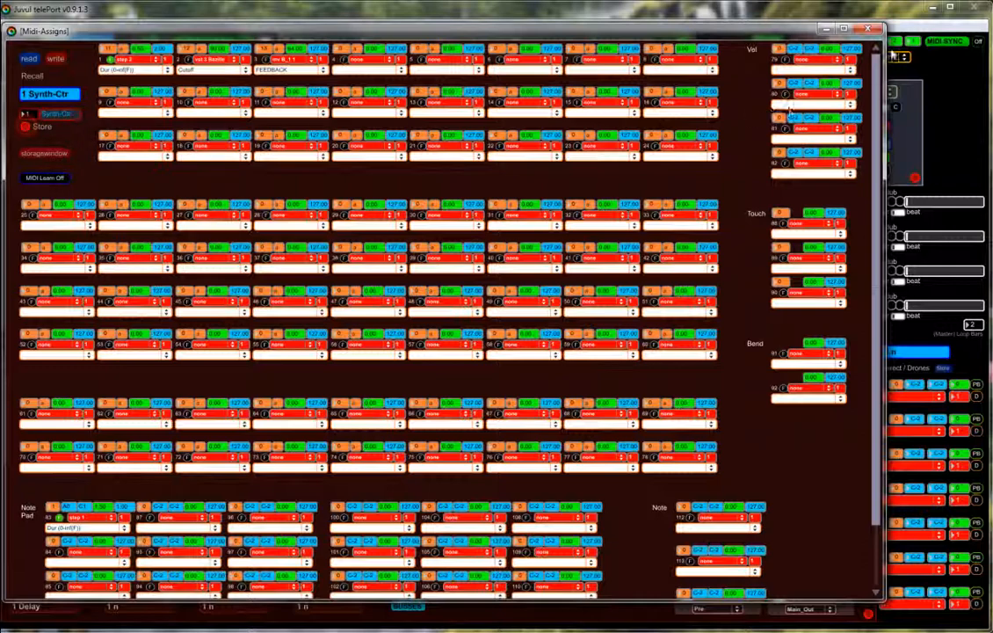
click(867, 29)
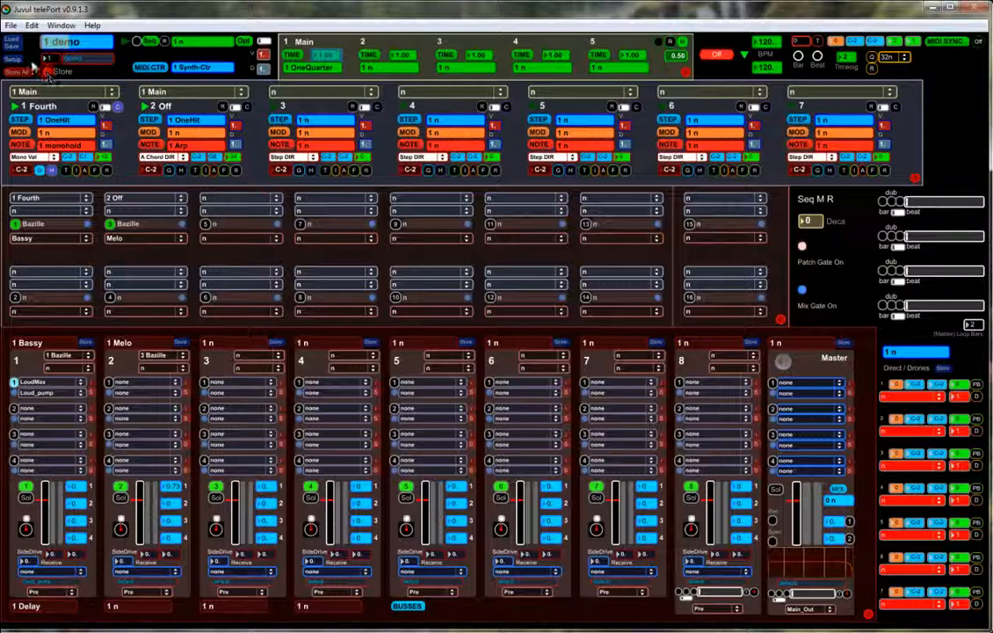
- Open the project load and save window for the demo project
click(13, 43)
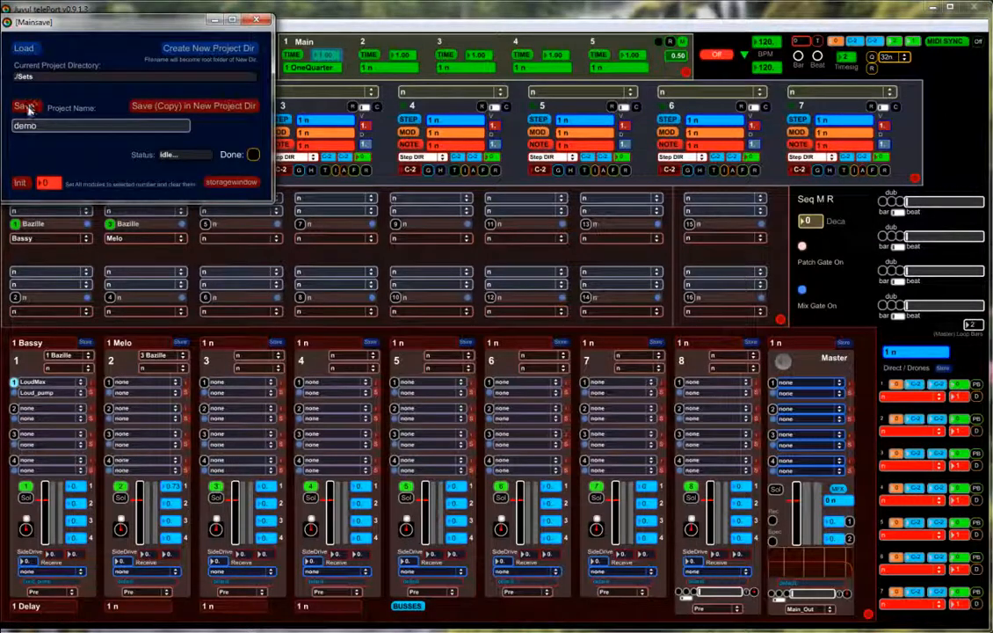